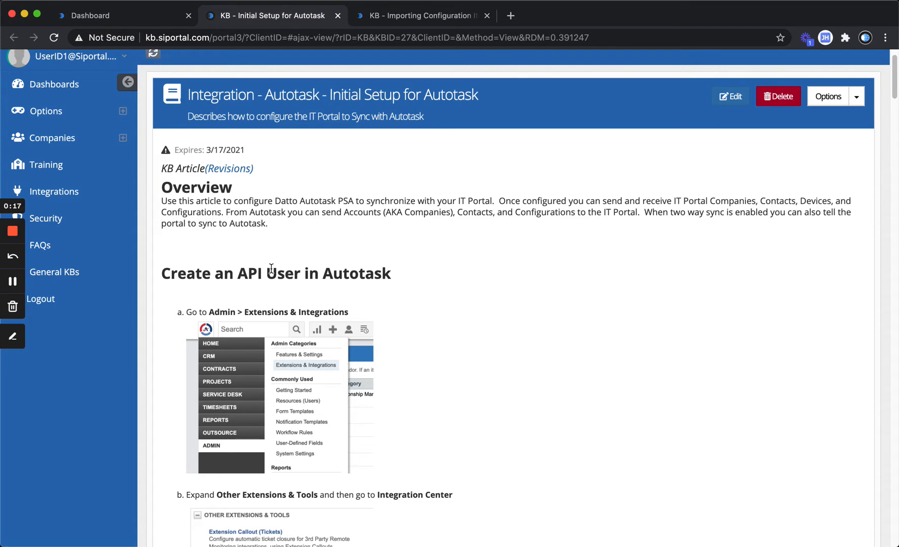
Review the title and overview of the knowledge base article on the initial setup for Autotask.
{"action": "scroll", "coordinate": [262, 229], "scroll_direction": "up", "scroll_amount": 2}
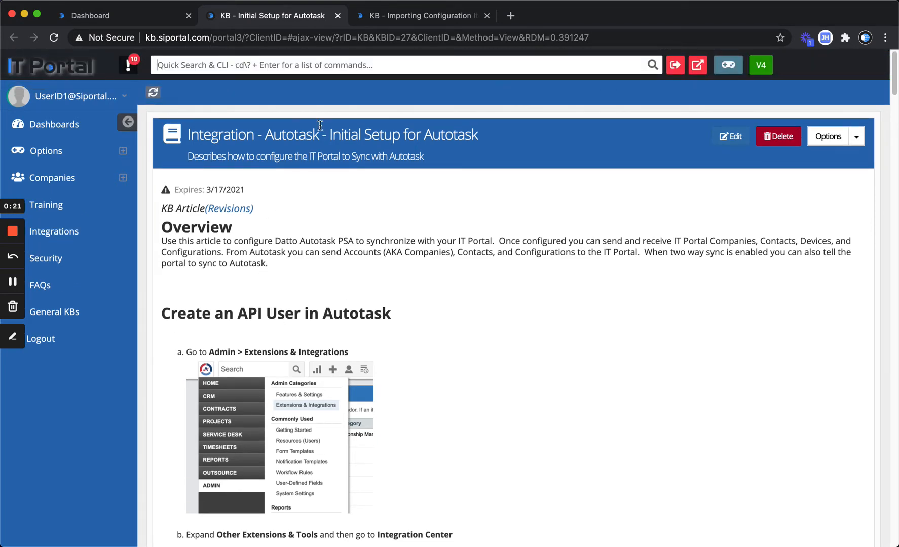
{"action": "left_click_drag", "start_coordinate": [330, 134], "coordinate": [486, 135]}
{"action": "scroll", "coordinate": [264, 344], "scroll_direction": "down", "scroll_amount": 1}
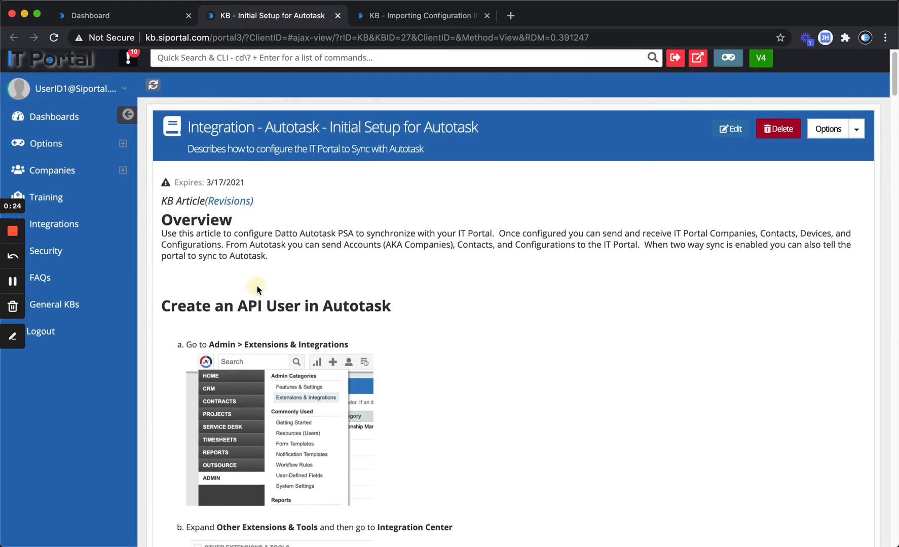
{"action": "left_click", "coordinate": [257, 282]}
Switch to the IT Portal dashboard and open the Autotask integration from the admin settings, filtering the admin menu by "int".
{"action": "left_click", "coordinate": [126, 16]}
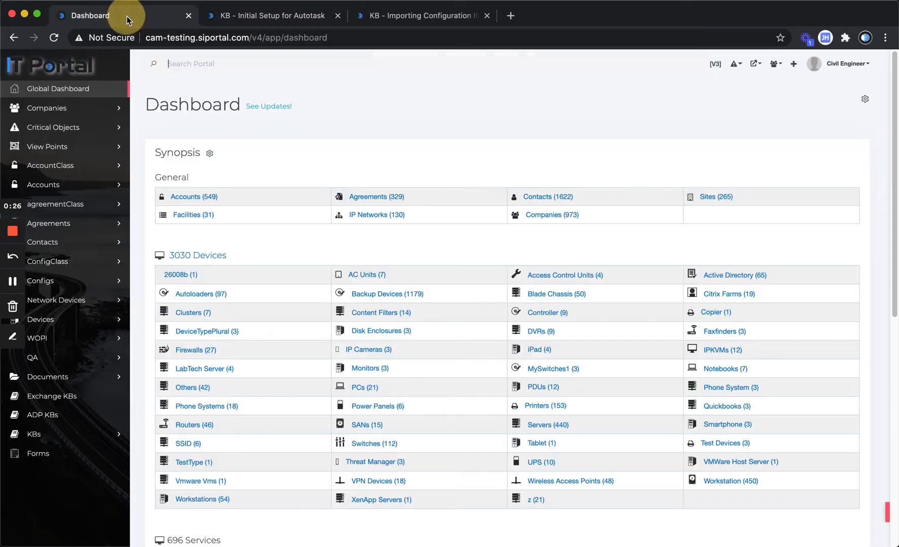
{"action": "left_click", "coordinate": [843, 66]}
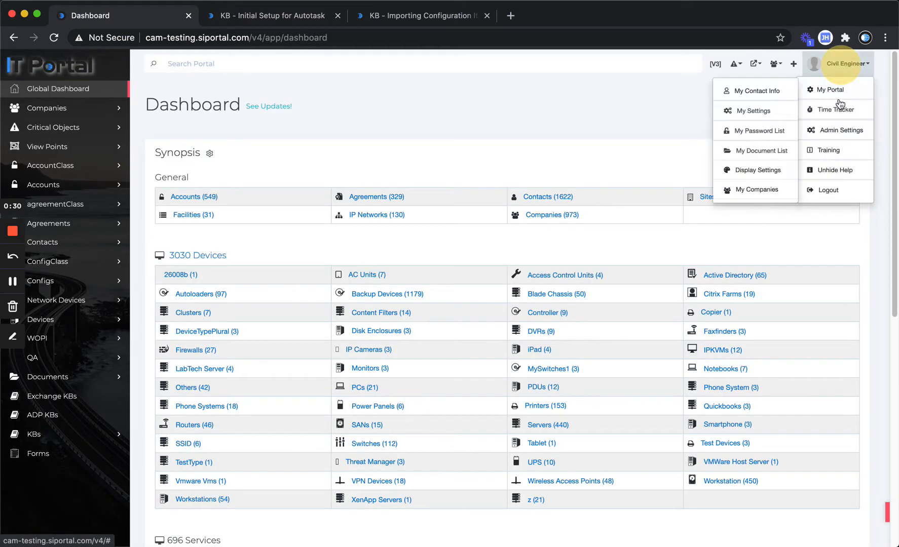
{"action": "left_click", "coordinate": [831, 136]}
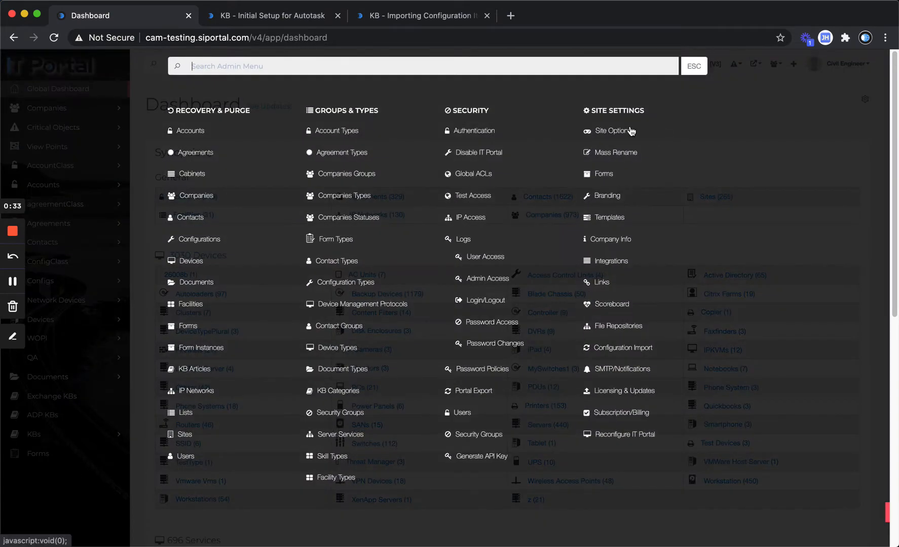
{"action": "type", "text": "int"}
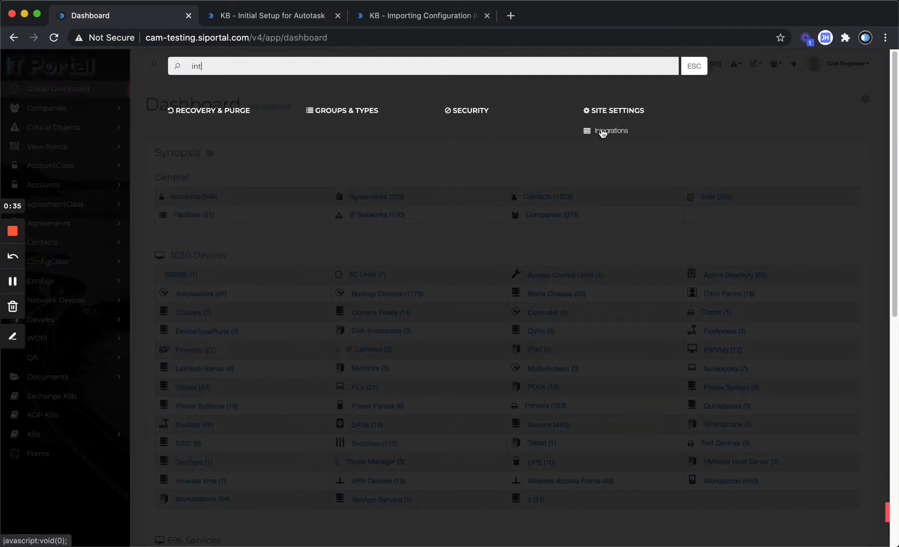
{"action": "left_click", "coordinate": [608, 132]}
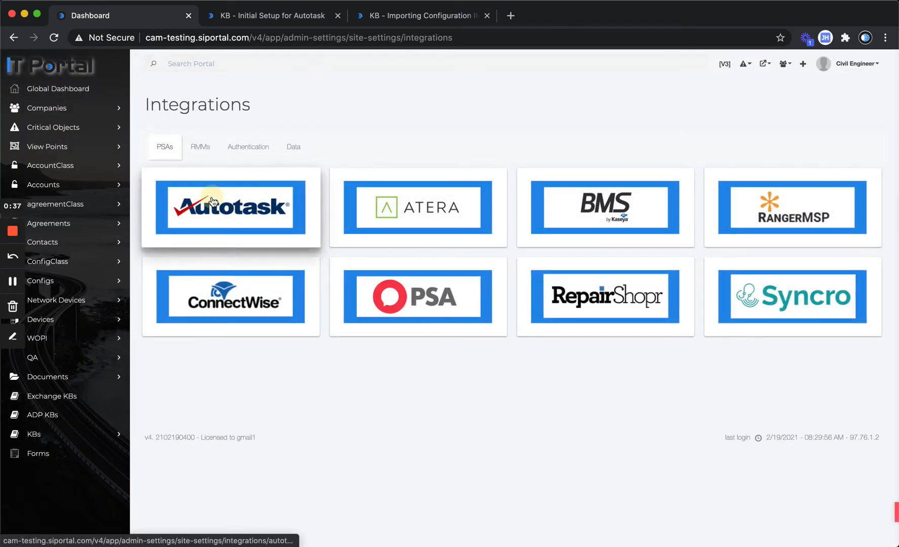
{"action": "left_click", "coordinate": [211, 199]}
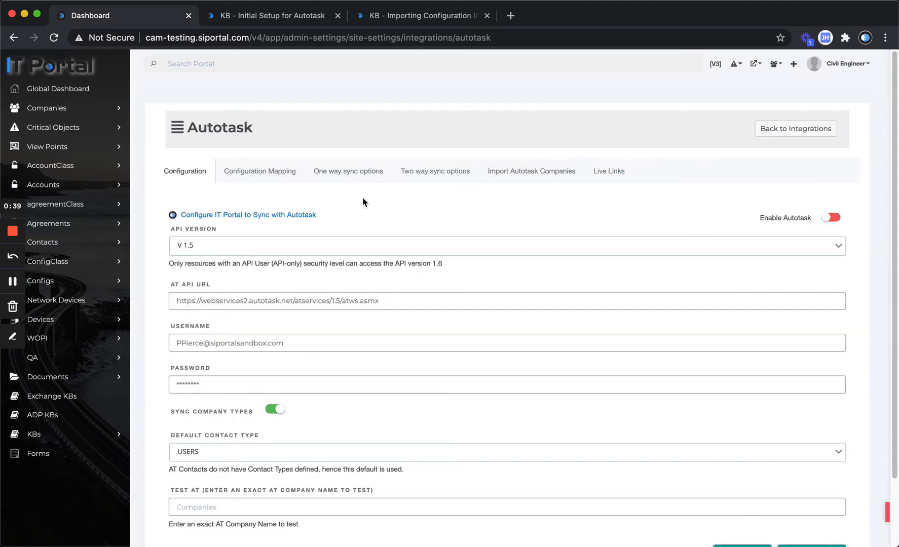
Enable the Autotask integration and highlight the whole AT API URL.
{"action": "scroll", "coordinate": [362, 198], "scroll_direction": "down", "scroll_amount": 2}
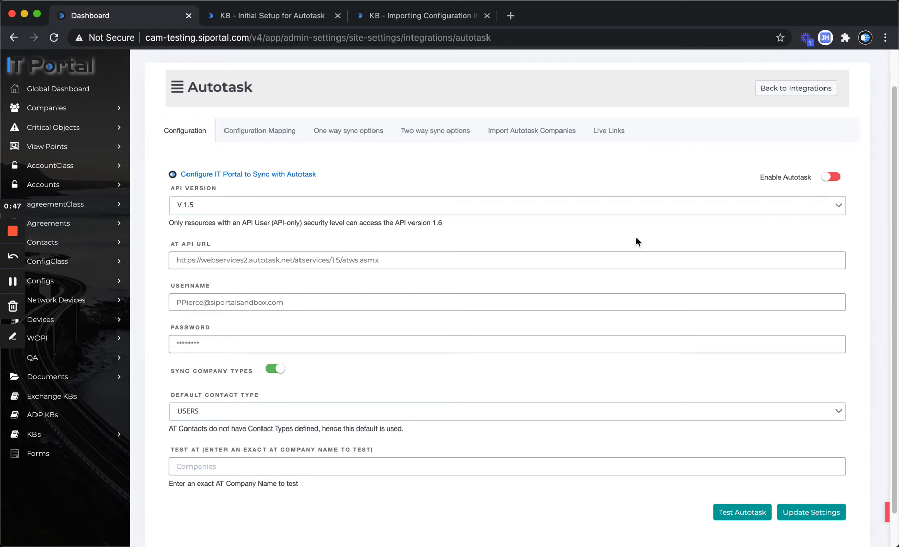
{"action": "left_click", "coordinate": [833, 180]}
{"action": "left_click_drag", "start_coordinate": [172, 260], "coordinate": [394, 259]}
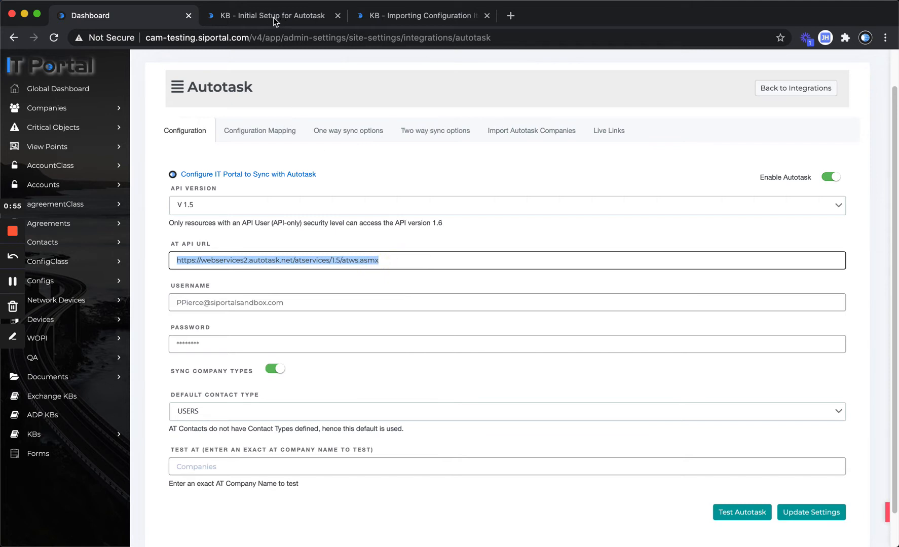
Test the Autotask connection with the company name Handover Management Company and save the integration settings.
{"action": "scroll", "coordinate": [304, 320], "scroll_direction": "down", "scroll_amount": 1}
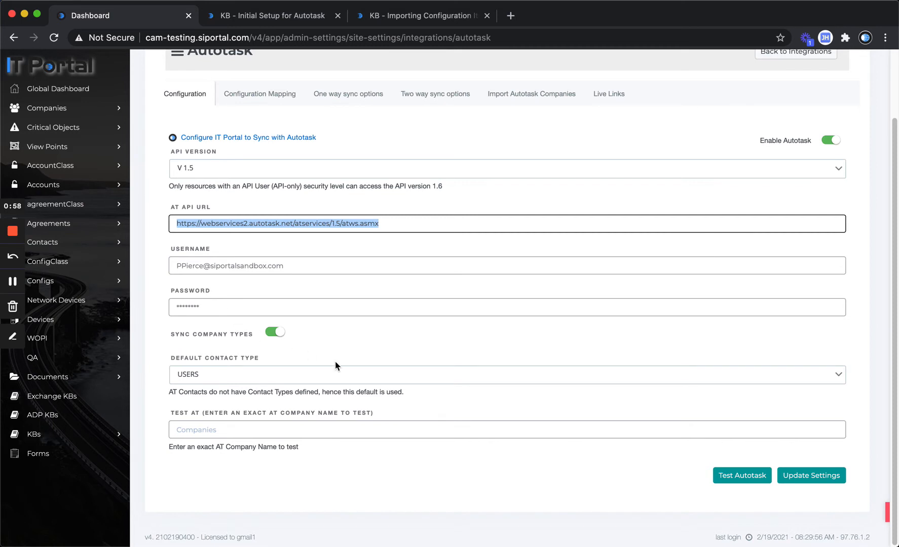
{"action": "left_click", "coordinate": [361, 429]}
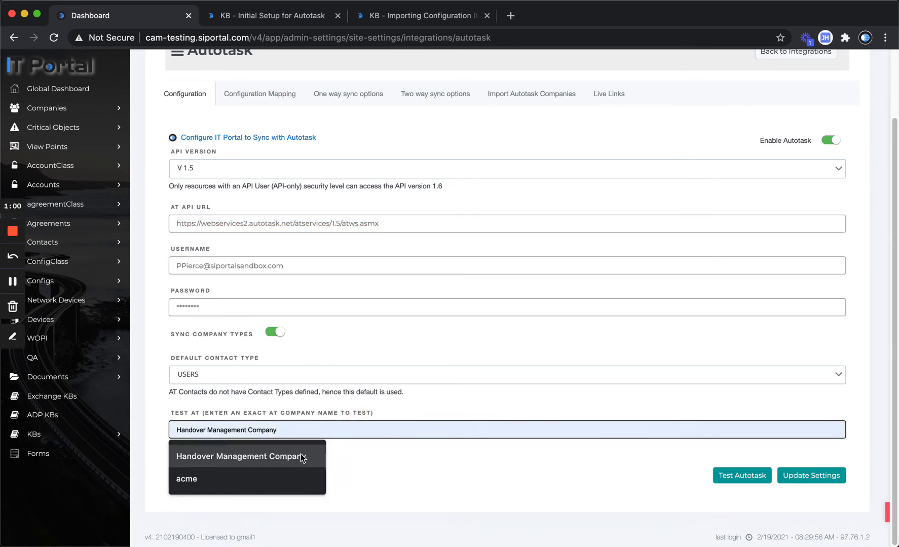
{"action": "left_click", "coordinate": [302, 457]}
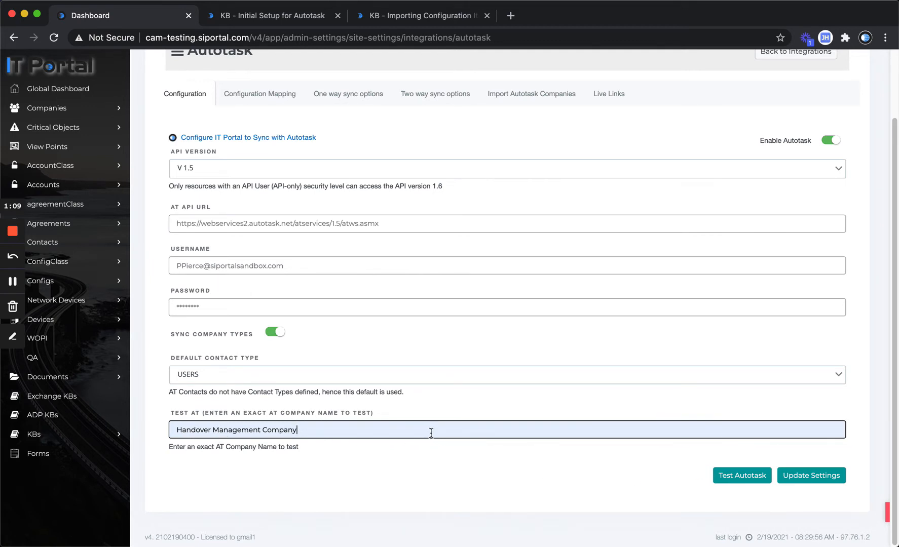
{"action": "left_click", "coordinate": [726, 479]}
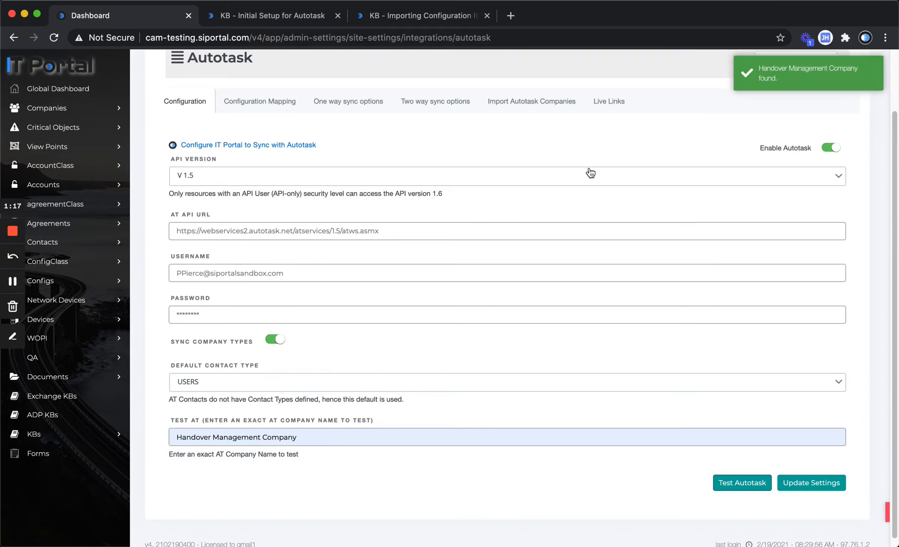
{"action": "left_click", "coordinate": [811, 483]}
{"action": "scroll", "coordinate": [612, 269], "scroll_direction": "up", "scroll_amount": 2}
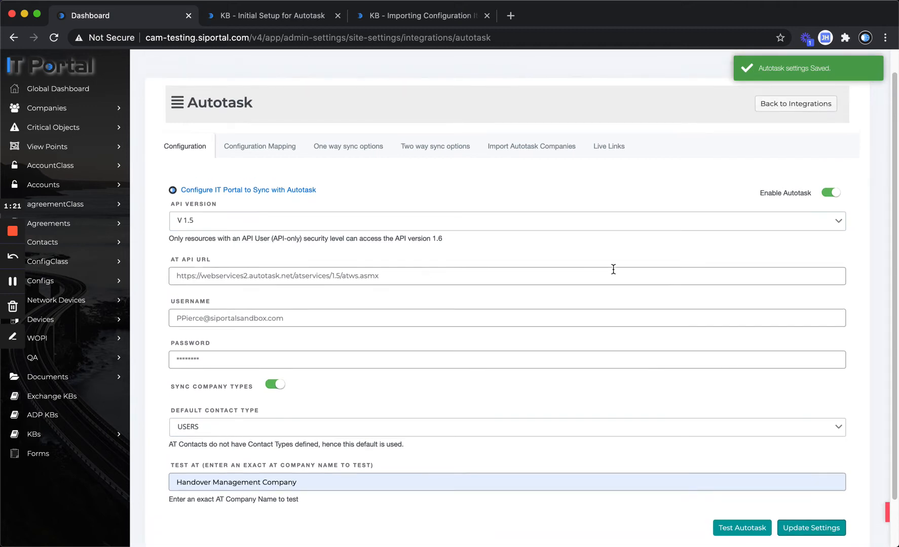
{"action": "scroll", "coordinate": [613, 269], "scroll_direction": "down", "scroll_amount": 1}
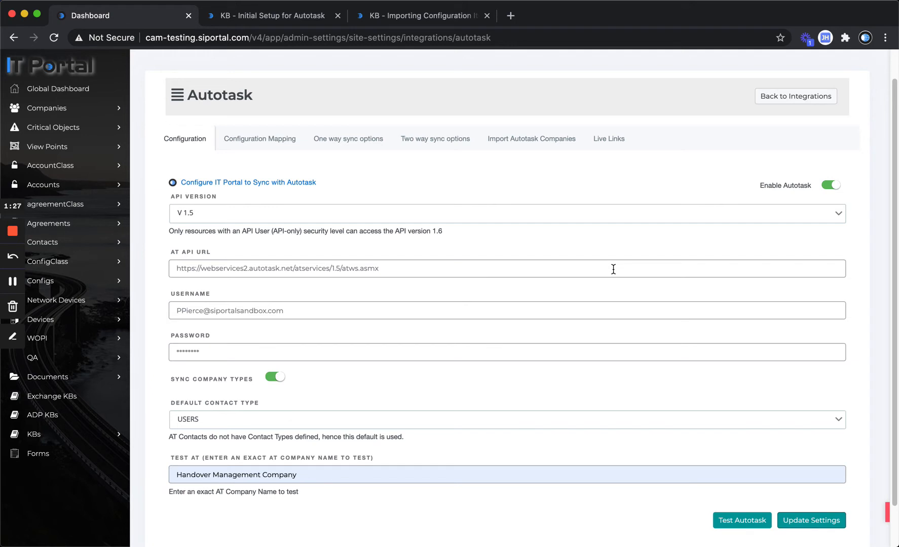
Examine the portal's company types, the Default Contact Type setting and the available contact types.
{"action": "left_click", "coordinate": [62, 110]}
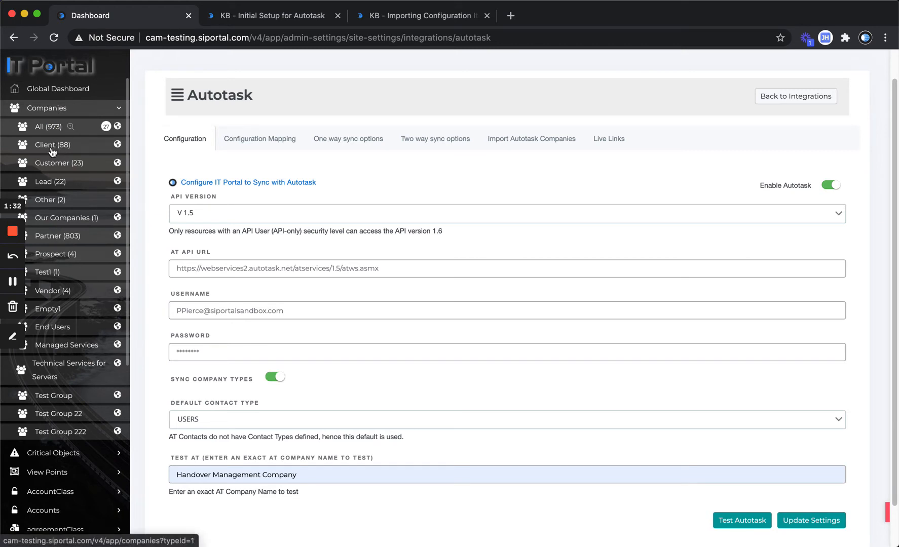
{"action": "left_click", "coordinate": [64, 107]}
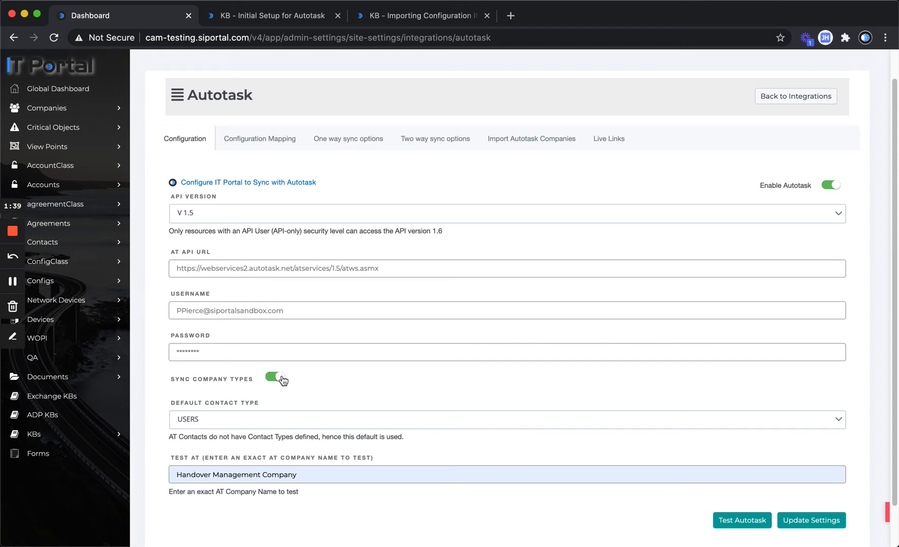
{"action": "left_click", "coordinate": [213, 418]}
{"action": "left_click", "coordinate": [208, 413]}
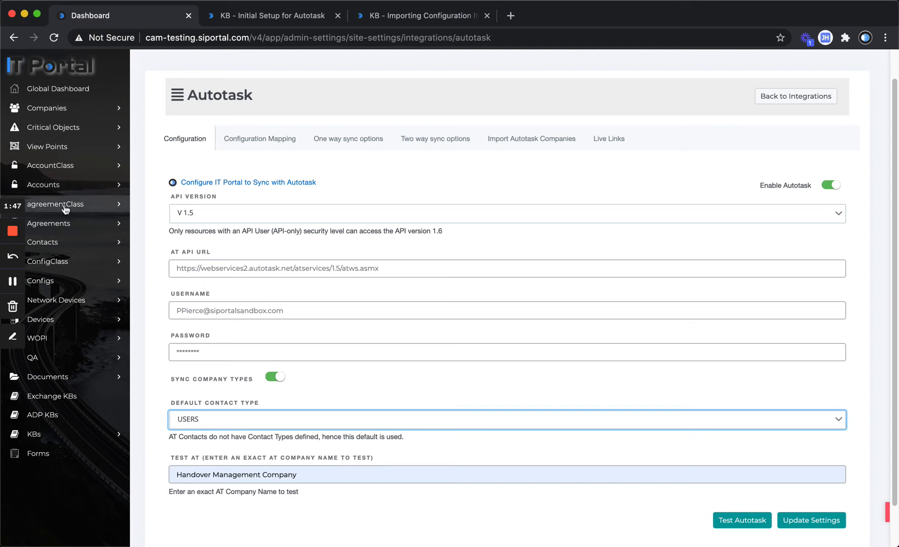
{"action": "left_click", "coordinate": [59, 245]}
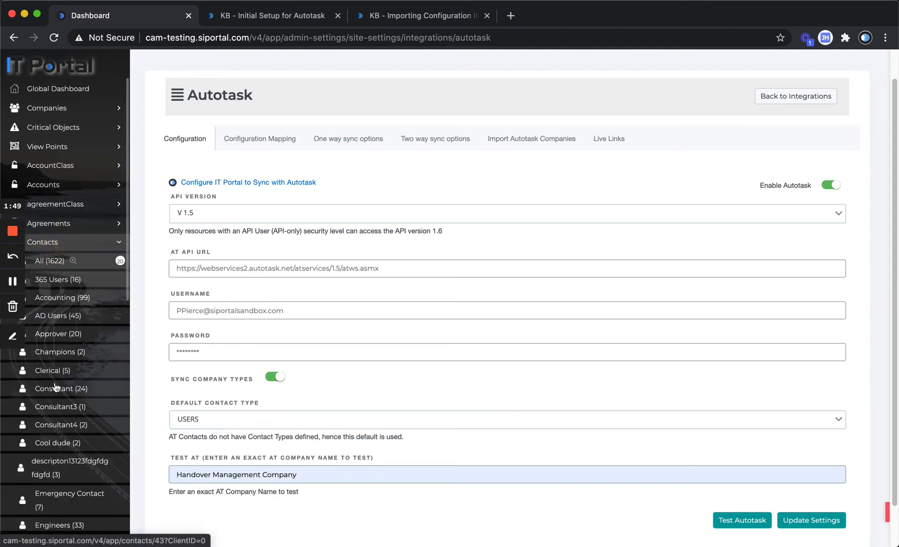
{"action": "left_click", "coordinate": [58, 245]}
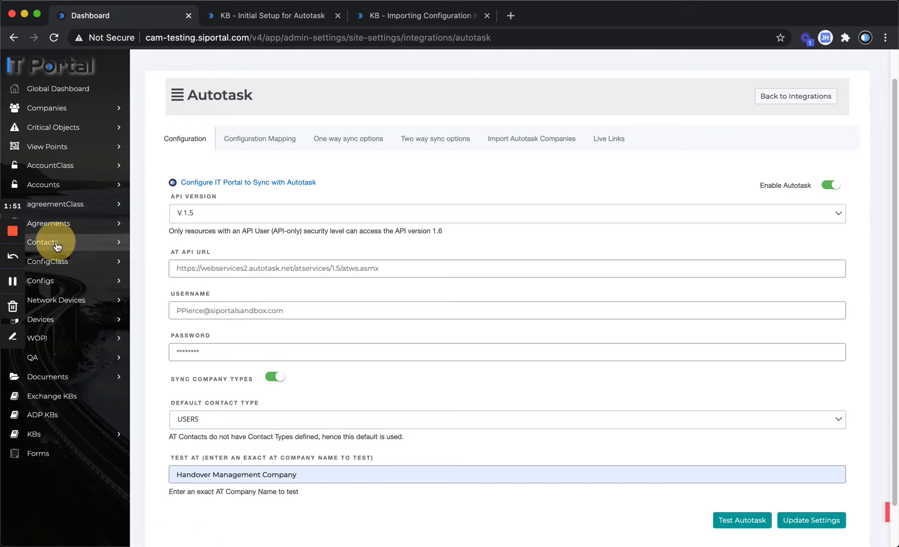
Open the configuration mapping and check which object types the Workstation configuration type can be mapped to.
{"action": "scroll", "coordinate": [238, 420], "scroll_direction": "down", "scroll_amount": 1}
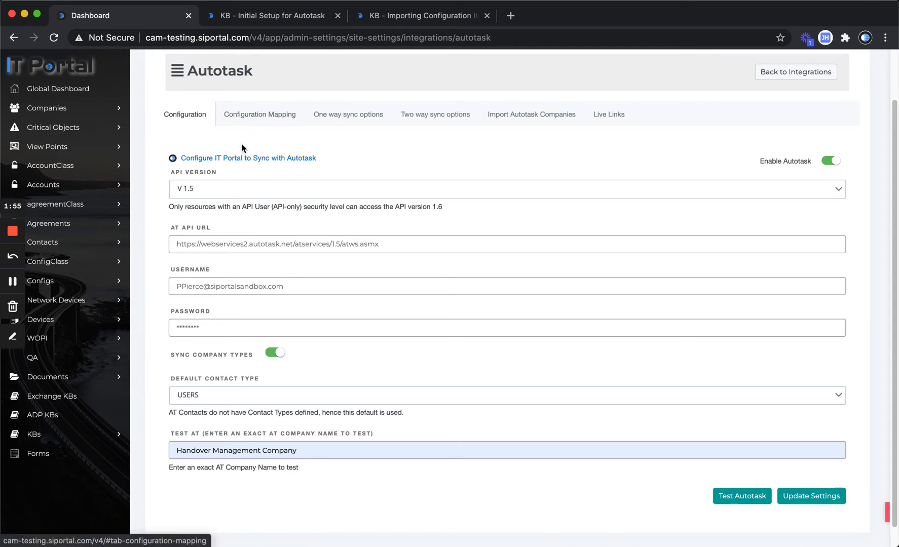
{"action": "scroll", "coordinate": [243, 144], "scroll_direction": "up", "scroll_amount": 1}
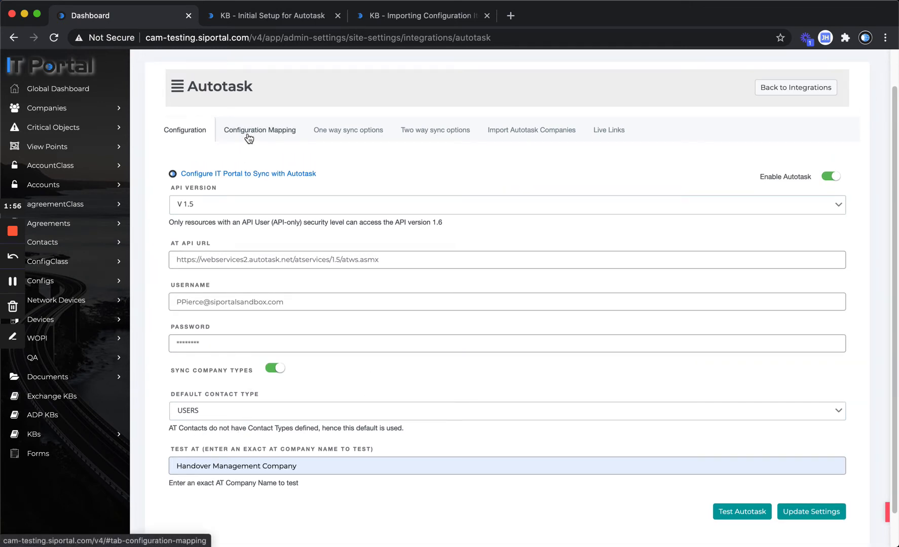
{"action": "left_click", "coordinate": [249, 133]}
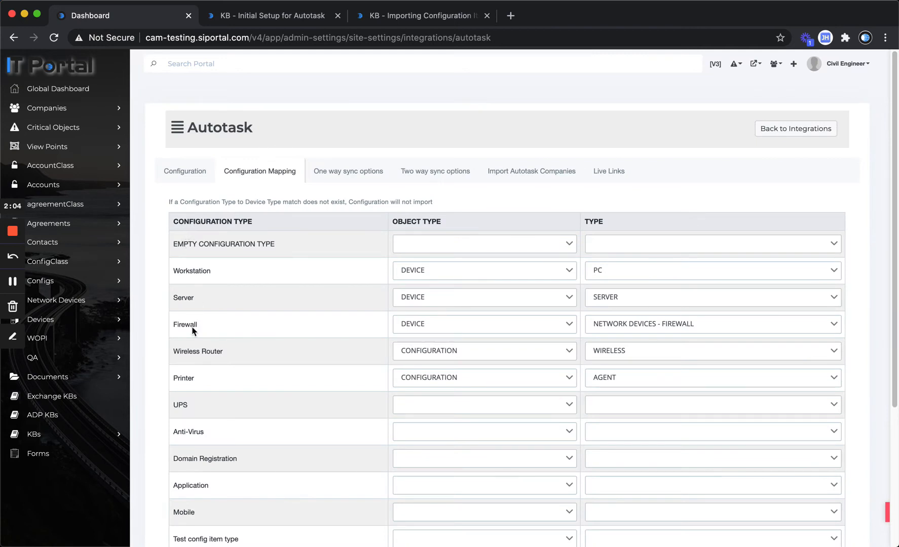
{"action": "scroll", "coordinate": [190, 314], "scroll_direction": "down", "scroll_amount": 3}
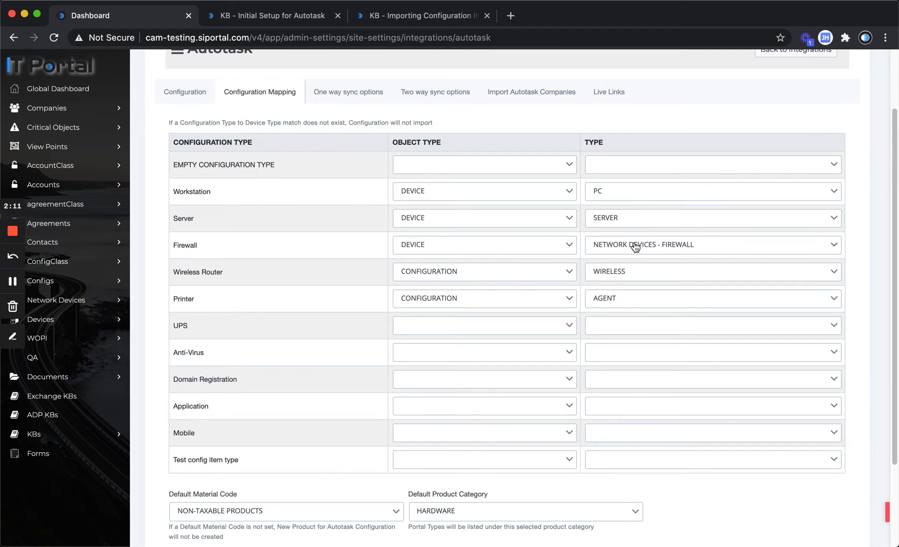
{"action": "left_click", "coordinate": [458, 195]}
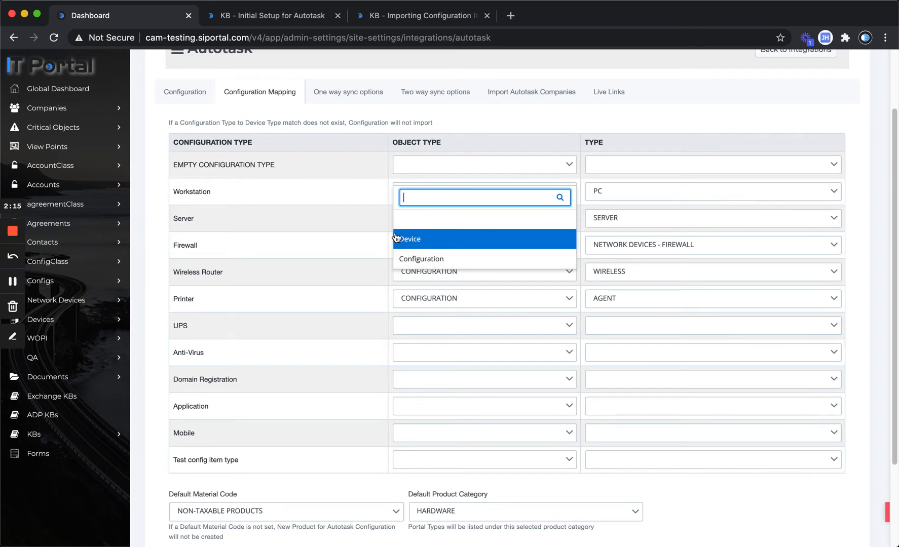
{"action": "left_click", "coordinate": [360, 223]}
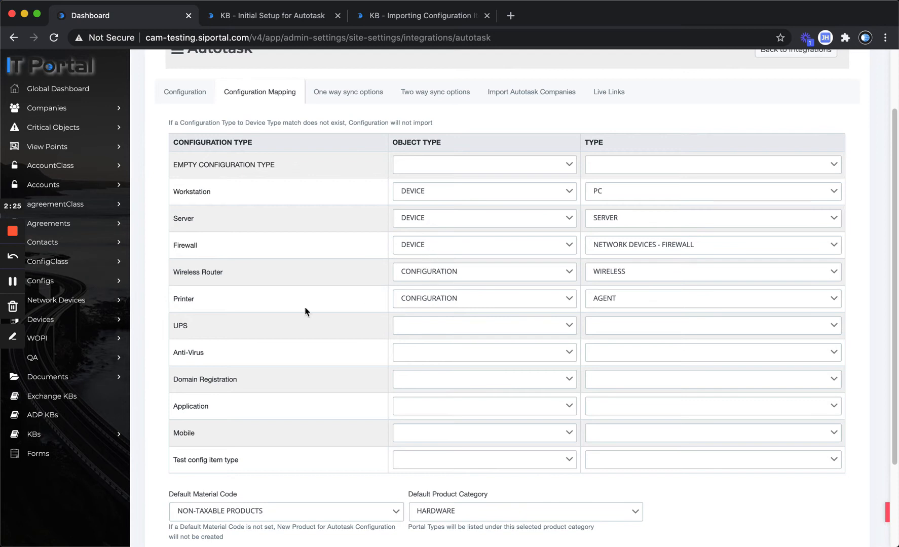
Examine the portal's configuration types, the default material code and product category, and the remaining mapping options.
{"action": "left_click", "coordinate": [65, 282]}
{"action": "scroll", "coordinate": [53, 417], "scroll_direction": "down", "scroll_amount": 5}
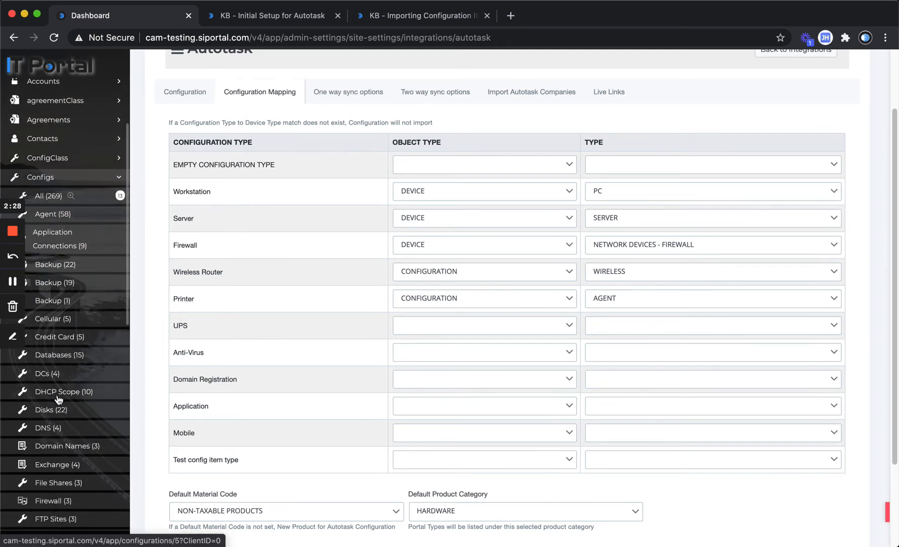
{"action": "scroll", "coordinate": [61, 363], "scroll_direction": "down", "scroll_amount": 1}
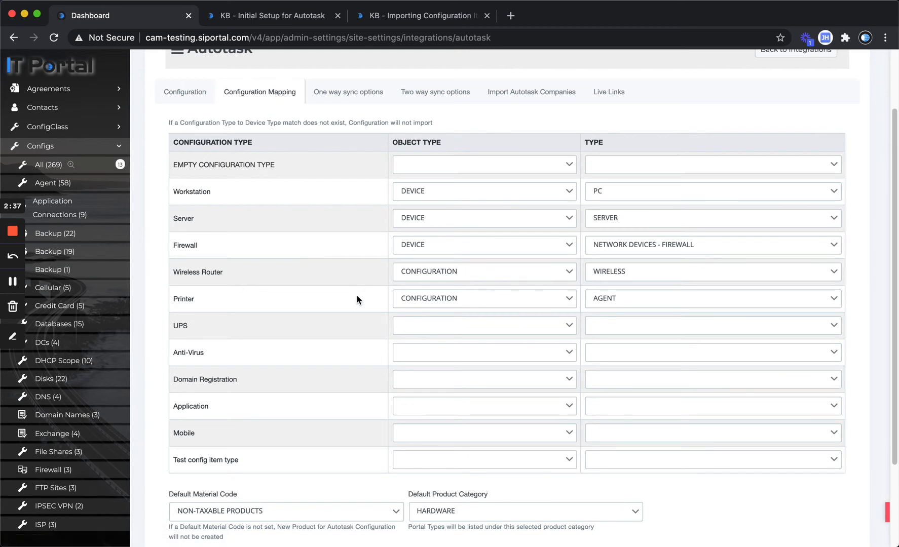
{"action": "scroll", "coordinate": [357, 300], "scroll_direction": "down", "scroll_amount": 5}
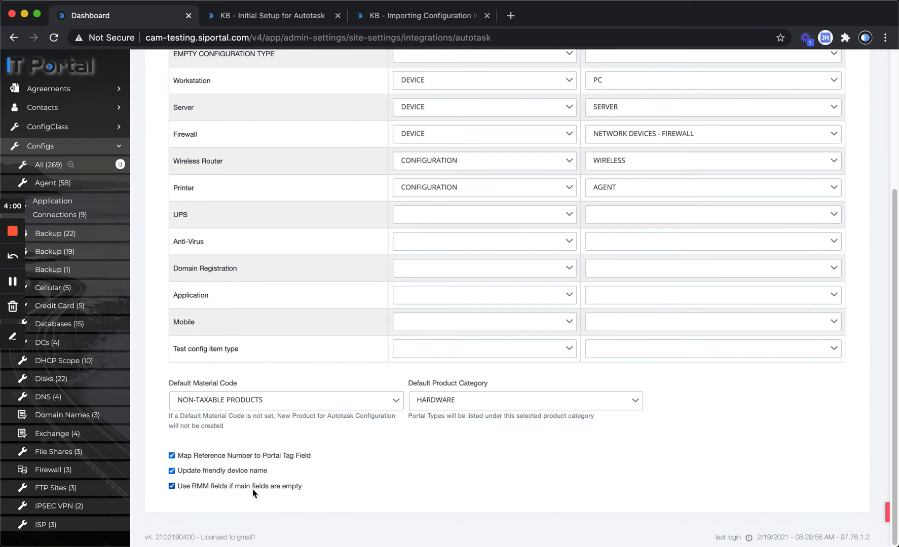
{"action": "scroll", "coordinate": [365, 470], "scroll_direction": "up", "scroll_amount": 4}
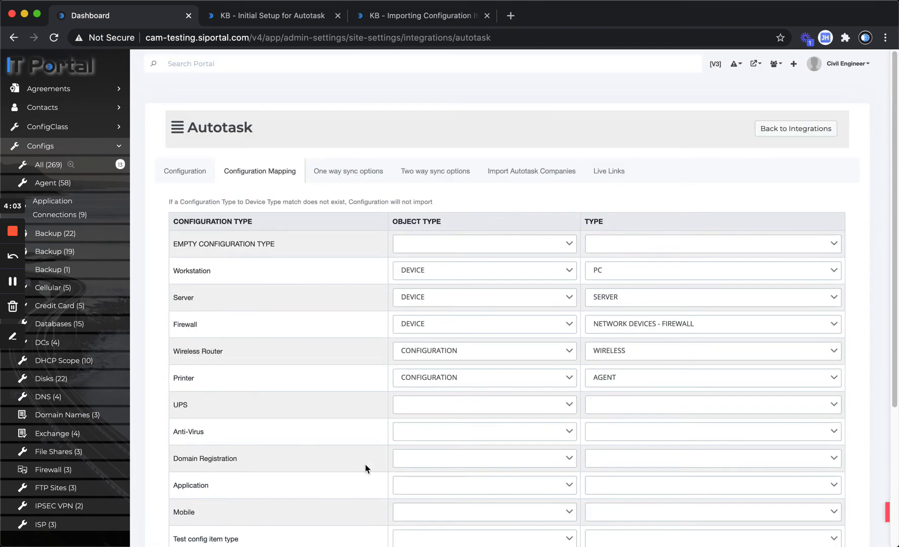
Review the one-way sync options, including the choices for syncing Autotask companies, and open the two-way sync options.
{"action": "left_click", "coordinate": [343, 175]}
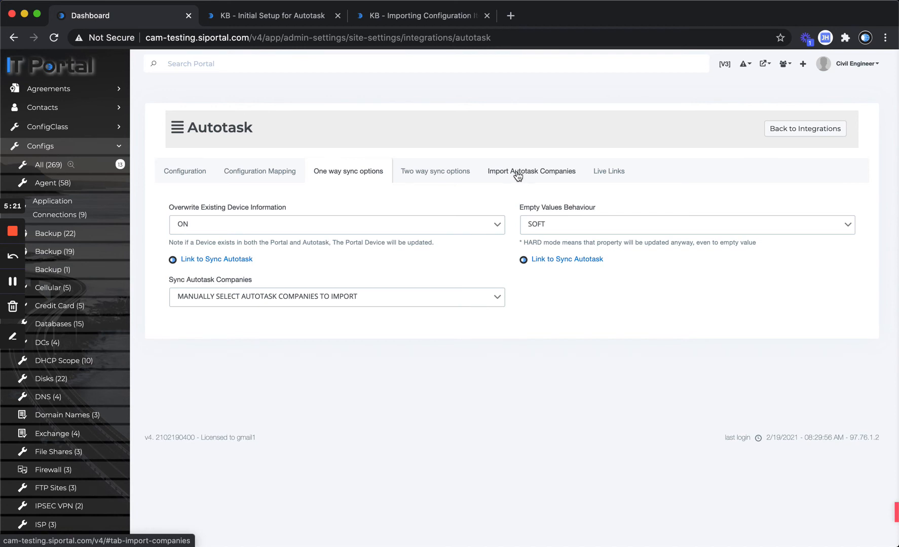
{"action": "left_click", "coordinate": [310, 304]}
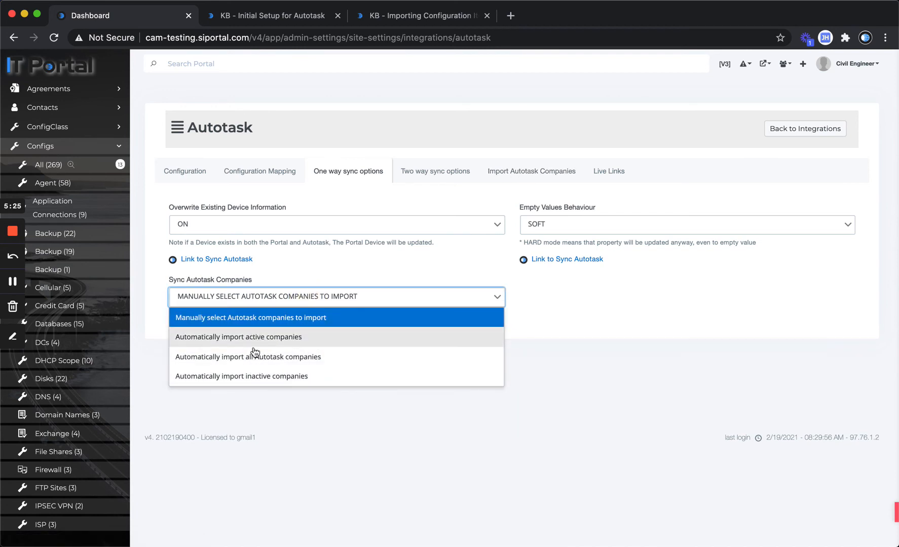
{"action": "left_click", "coordinate": [547, 320]}
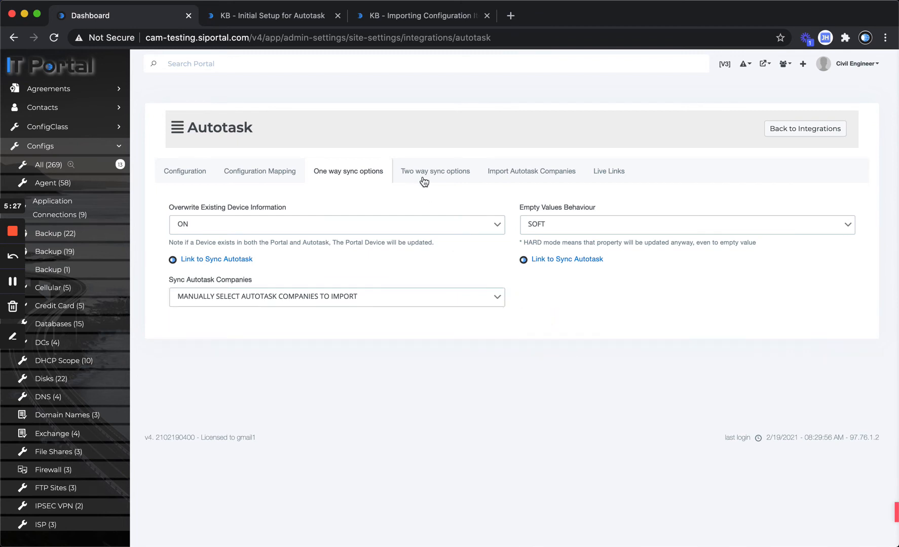
{"action": "left_click", "coordinate": [424, 178]}
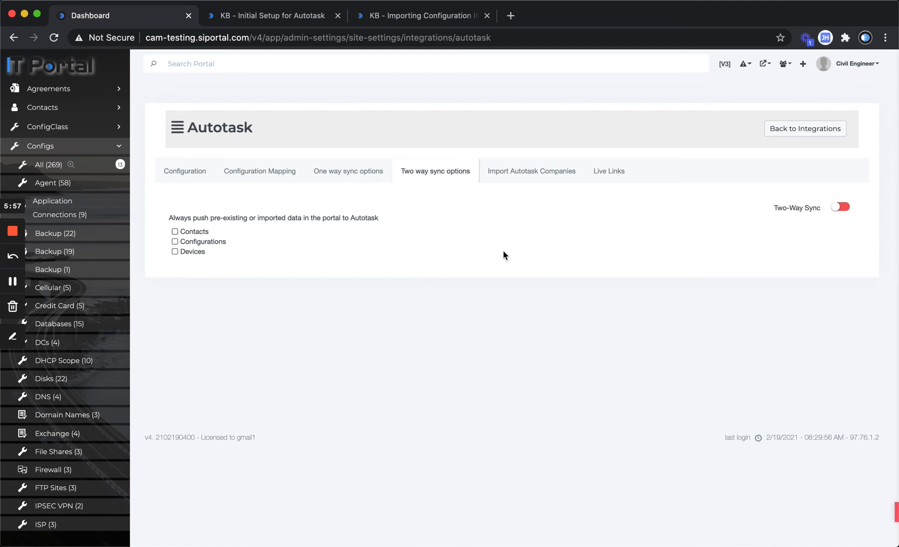
List the Autotask companies matching in the portal for import and select Test Account (500) #102.
{"action": "left_click", "coordinate": [527, 173]}
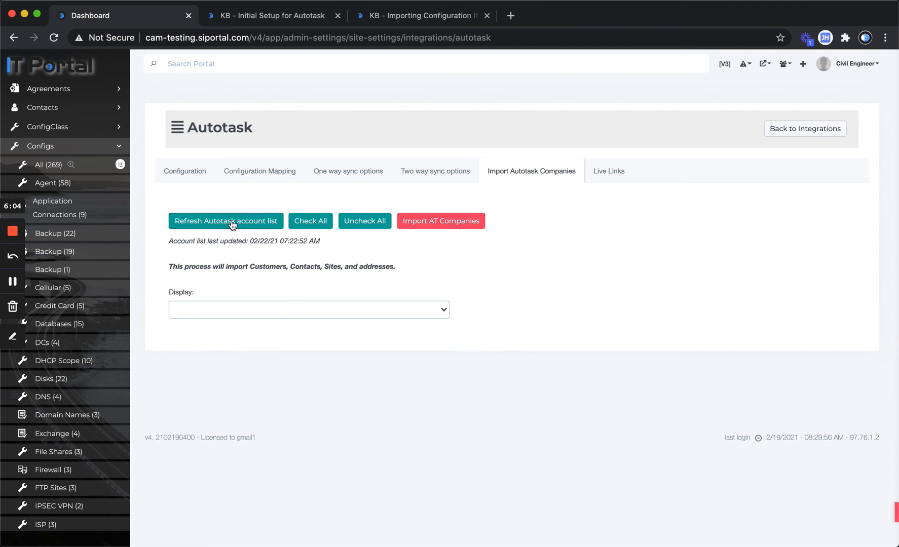
{"action": "left_click", "coordinate": [311, 316]}
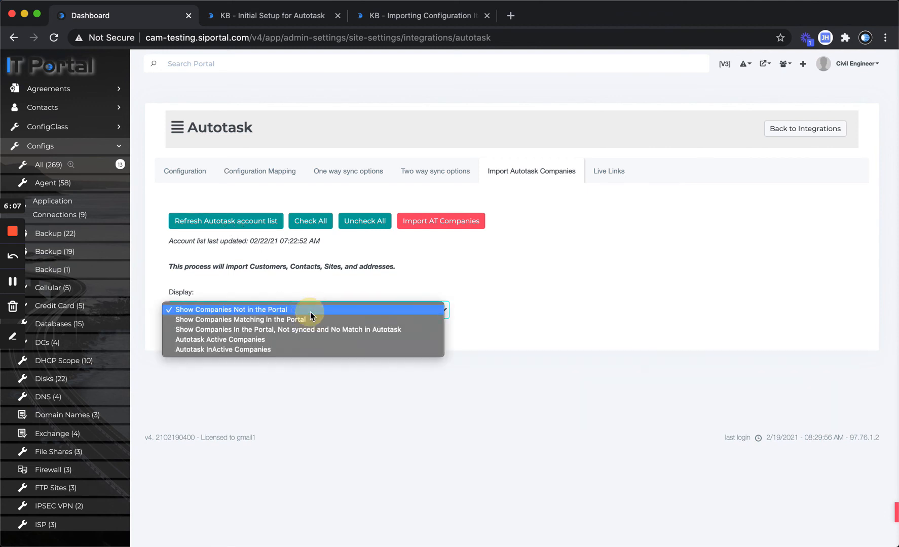
{"action": "left_click", "coordinate": [208, 321]}
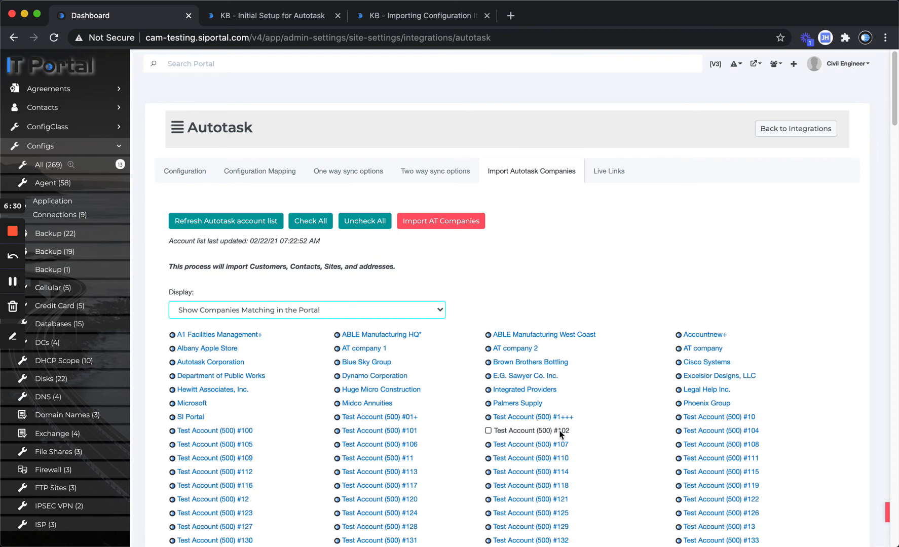
{"action": "left_click", "coordinate": [489, 431]}
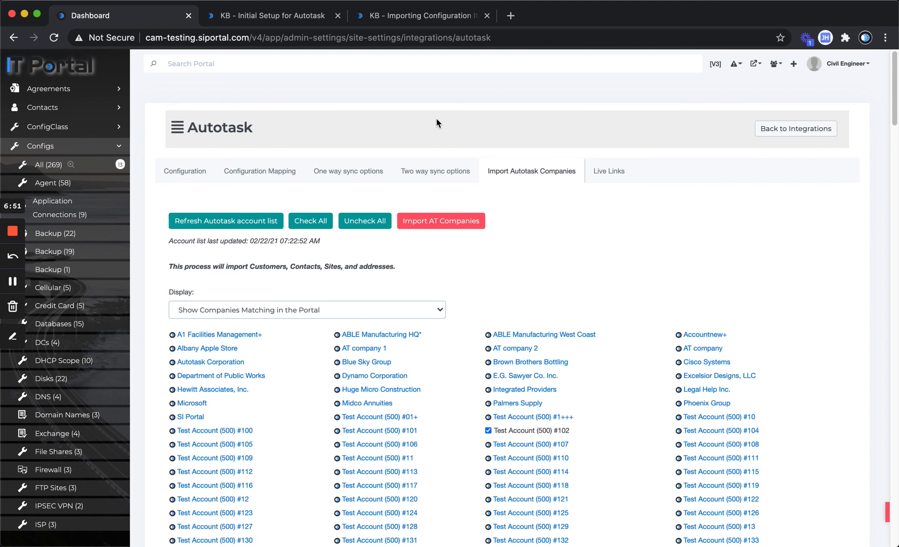
Skim the knowledge base article on importing Autotask configuration items, from the type mapping down to importing configurations as devices.
{"action": "left_click", "coordinate": [416, 19]}
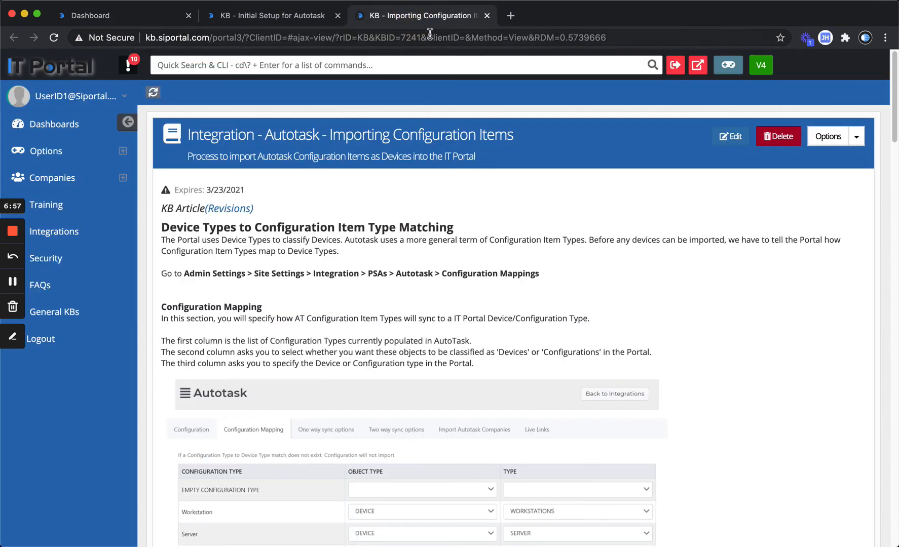
{"action": "scroll", "coordinate": [357, 249], "scroll_direction": "down", "scroll_amount": 8}
{"action": "scroll", "coordinate": [356, 246], "scroll_direction": "down", "scroll_amount": 8}
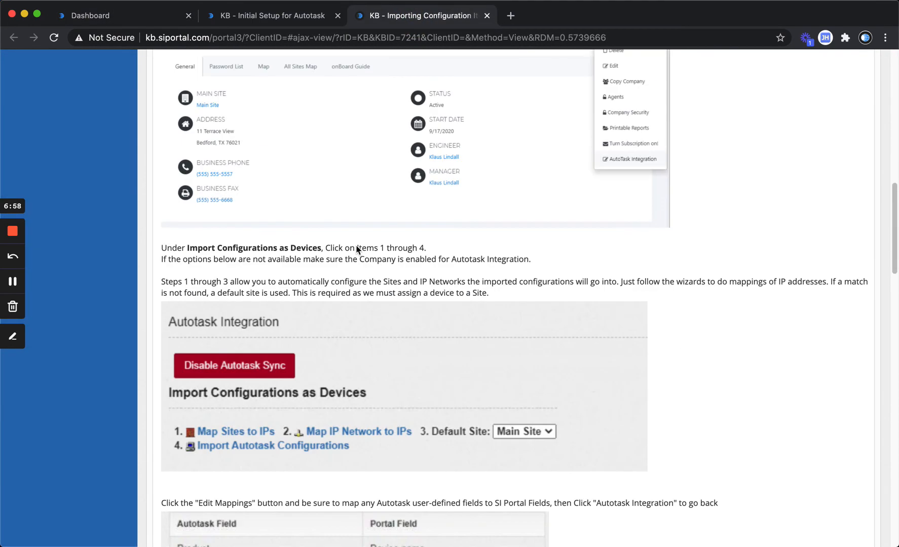
{"action": "scroll", "coordinate": [356, 245], "scroll_direction": "up", "scroll_amount": 3}
{"action": "scroll", "coordinate": [357, 245], "scroll_direction": "up", "scroll_amount": 10}
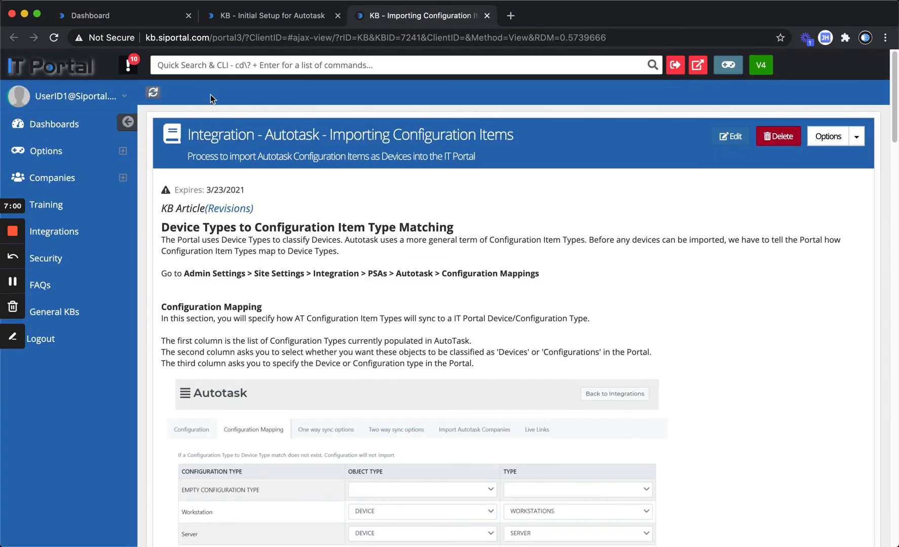
Search the knowledge base for "live", view the Setup of AutoTask Live Links article, and return to the Autotask company import page.
{"action": "left_click", "coordinate": [261, 62]}
{"action": "type", "text": "livelink"}
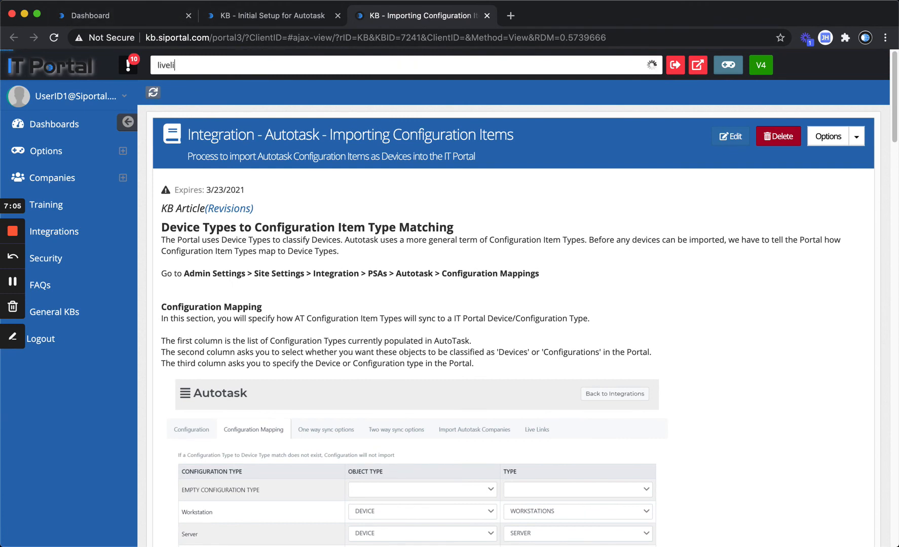
{"action": "key", "text": "BackSpace"}
{"action": "key", "text": "BackSpace"}
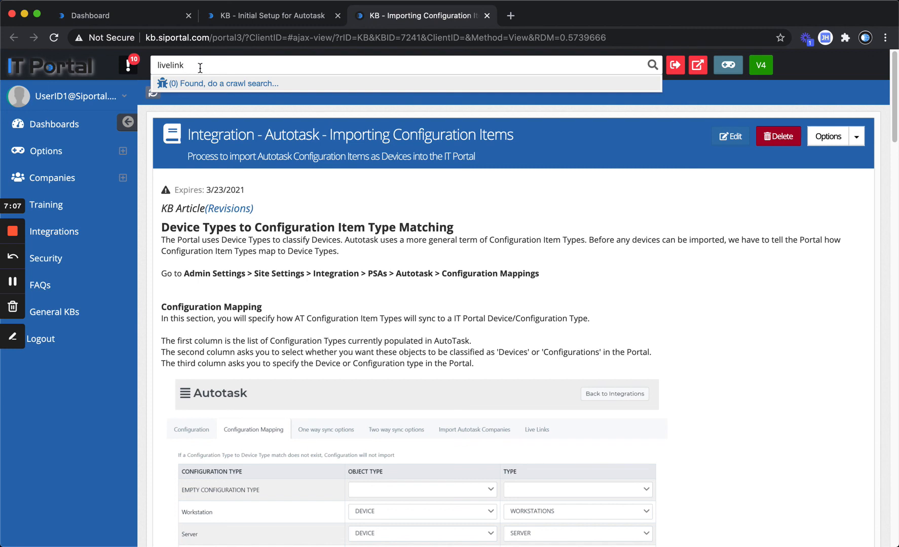
{"action": "key", "text": "BackSpace"}
{"action": "key", "text": "BackSpace"}
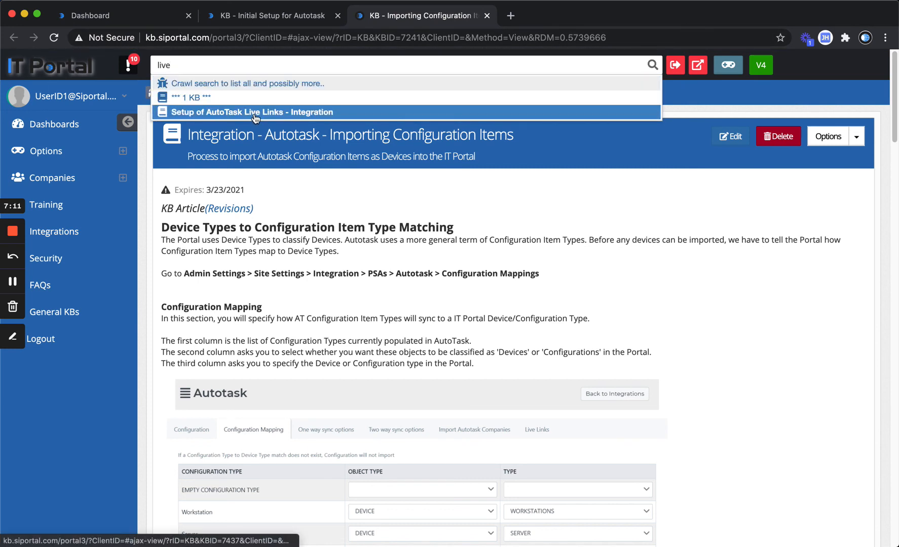
{"action": "left_click", "coordinate": [197, 114]}
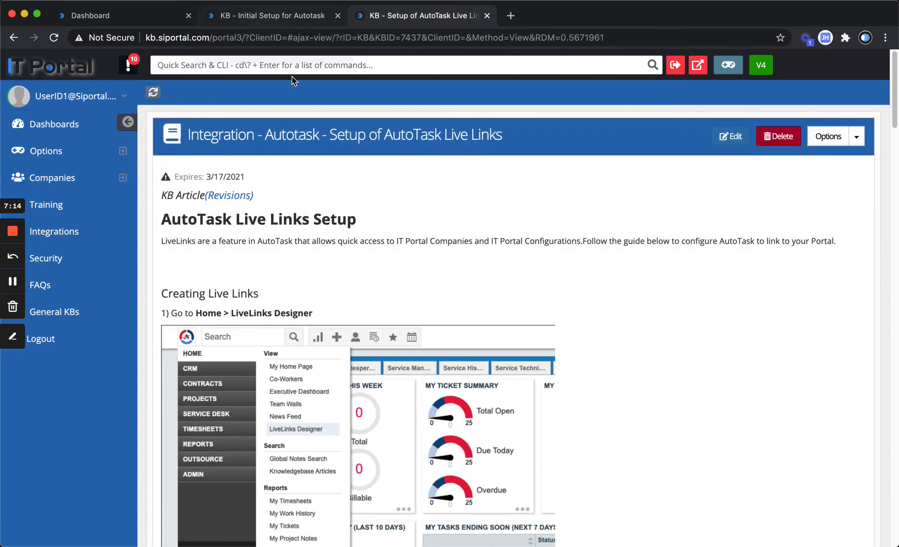
{"action": "left_click", "coordinate": [264, 20]}
{"action": "left_click", "coordinate": [126, 17]}
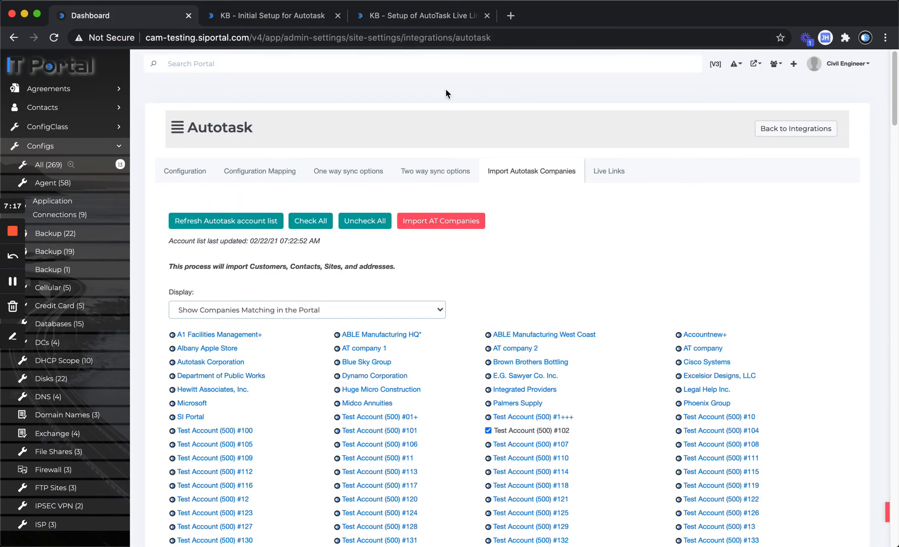